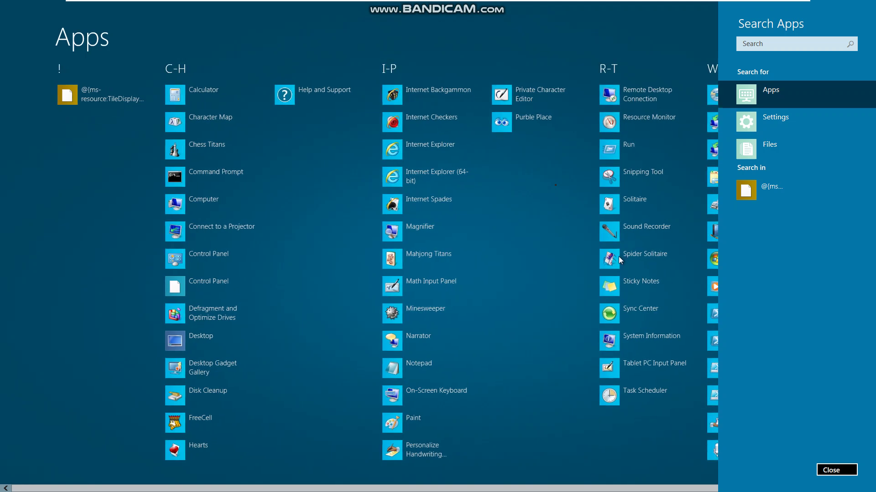
# Step: Open Sticky Notes and write "test 8028" in the new note
pyautogui.click(631, 282)
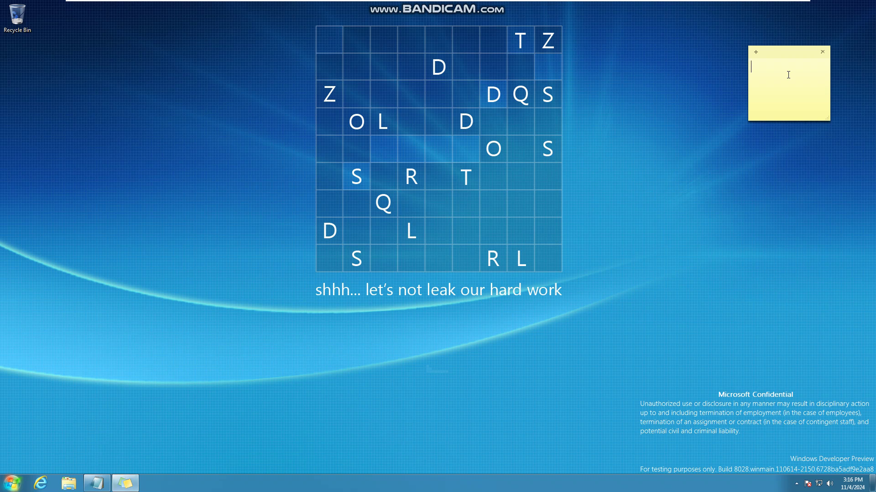
pyautogui.write('test 8028')
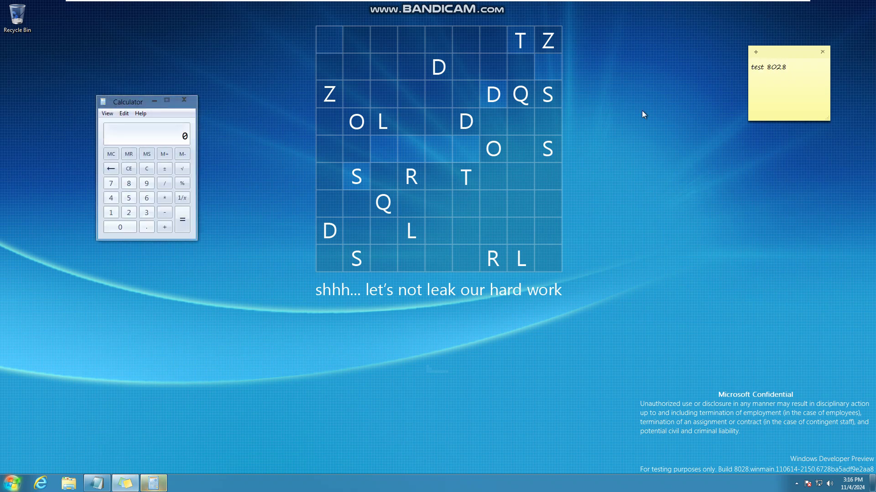
pyautogui.write('999999999999999999999')
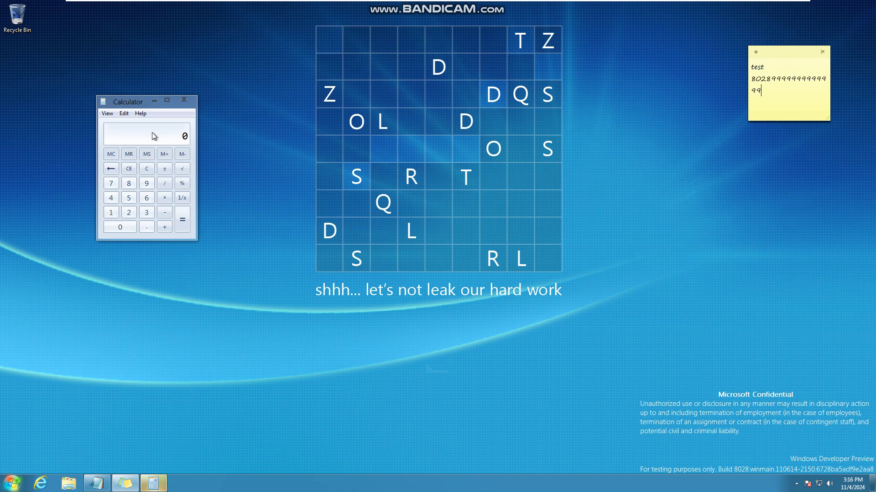
pyautogui.press('BackSpace')
pyautogui.press('BackSpace')
pyautogui.press('BackSpace')
pyautogui.press('BackSpace')
pyautogui.press('BackSpace')
pyautogui.press('BackSpace')
pyautogui.press('BackSpace')
pyautogui.press('BackSpace')
pyautogui.press('BackSpace')
pyautogui.press('BackSpace')
pyautogui.press('BackSpace')
pyautogui.press('BackSpace')
pyautogui.press('BackSpace')
pyautogui.press('BackSpace')
pyautogui.press('BackSpace')
pyautogui.press('BackSpace')
pyautogui.press('BackSpace')
pyautogui.press('BackSpace')
pyautogui.press('BackSpace')
pyautogui.press('BackSpace')
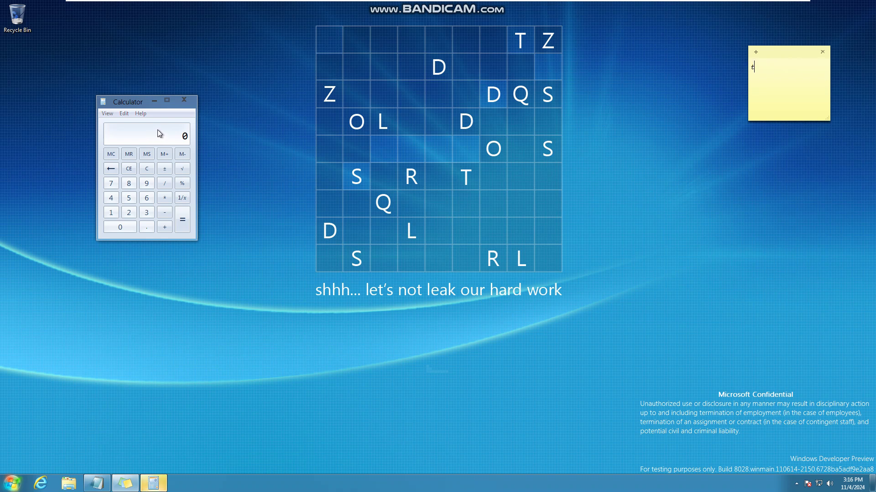
pyautogui.write('tess')
pyautogui.write('8028')
pyautogui.click(146, 130)
pyautogui.write('9999999999999999*99999')
pyautogui.write('99999999999')
pyautogui.press('Return')
pyautogui.press('Return')
pyautogui.press('Return')
pyautogui.press('Return')
pyautogui.press('Return')
pyautogui.press('Return')
pyautogui.press('*')
pyautogui.press('Return')
pyautogui.press('*')
pyautogui.write('9999999999999999')
pyautogui.press('Return')
pyautogui.press('Return')
pyautogui.press('Return')
pyautogui.press('Return')
pyautogui.press('Return')
pyautogui.press('Return')
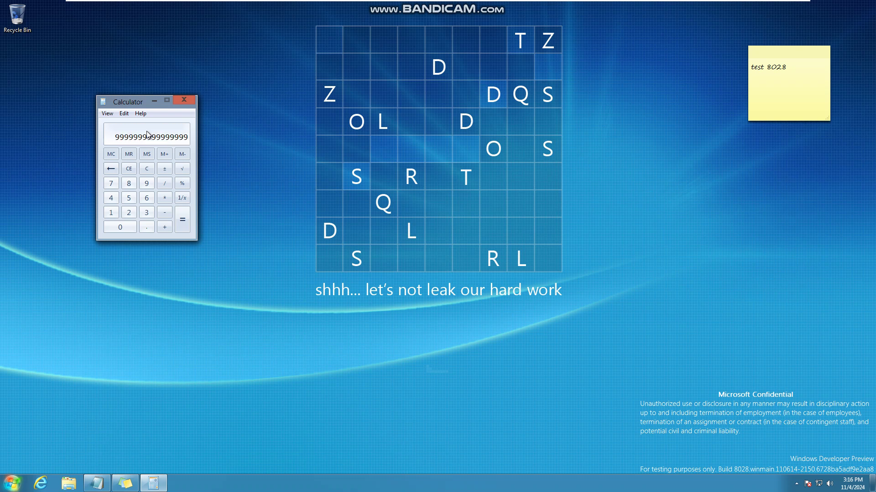
pyautogui.press('Return')
pyautogui.press('Return')
pyautogui.press('Return')
pyautogui.press('Return')
pyautogui.press('Return')
pyautogui.press('Return')
pyautogui.press('Return')
pyautogui.press('Return')
pyautogui.press('Return')
pyautogui.press('Return')
pyautogui.press('Return')
pyautogui.press('Return')
pyautogui.press('Return')
pyautogui.press('Return')
pyautogui.press('Return')
pyautogui.press('Return')
pyautogui.press('Return')
pyautogui.press('Return')
pyautogui.press('Return')
pyautogui.press('Return')
pyautogui.press('Return')
pyautogui.press('Return')
pyautogui.press('Return')
pyautogui.press('Return')
pyautogui.press('Return')
pyautogui.press('Return')
pyautogui.press('Return')
pyautogui.press('Return')
pyautogui.press('Return')
pyautogui.press('Return')
pyautogui.press('Return')
pyautogui.press('Return')
pyautogui.press('Return')
pyautogui.press('Return')
pyautogui.press('Return')
pyautogui.press('Return')
pyautogui.press('Return')
pyautogui.press('Return')
pyautogui.press('Return')
pyautogui.press('Return')
pyautogui.press('Return')
pyautogui.press('Return')
pyautogui.press('Return')
pyautogui.press('Return')
pyautogui.press('Return')
pyautogui.press('Return')
pyautogui.press('Return')
pyautogui.press('Return')
pyautogui.press('Return')
pyautogui.press('Return')
pyautogui.press('Return')
pyautogui.press('Return')
pyautogui.press('Return')
pyautogui.press('Return')
pyautogui.press('Return')
pyautogui.press('Return')
pyautogui.press('Return')
pyautogui.press('Return')
pyautogui.press('Return')
pyautogui.press('Return')
pyautogui.click(182, 98)
# Step: Open the desktop's Personalization settings and bring up the sound scheme settings
pyautogui.click(158, 250)
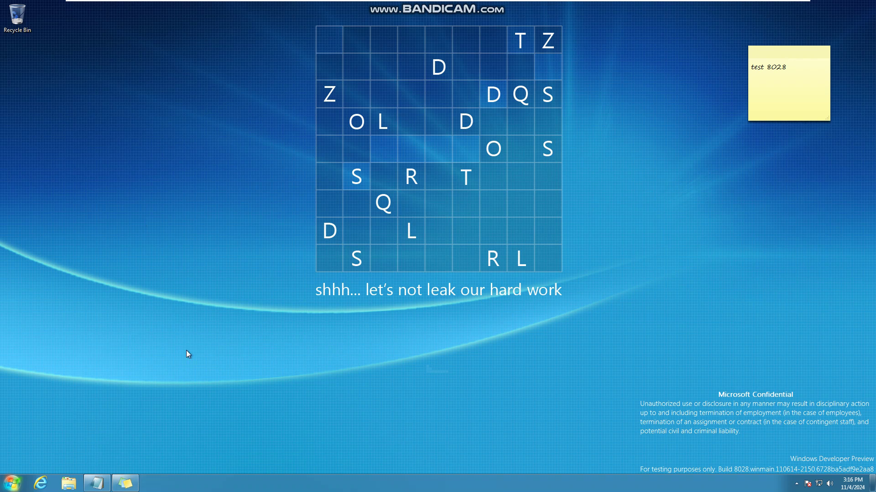
pyautogui.hotkey('shift', 'F10')
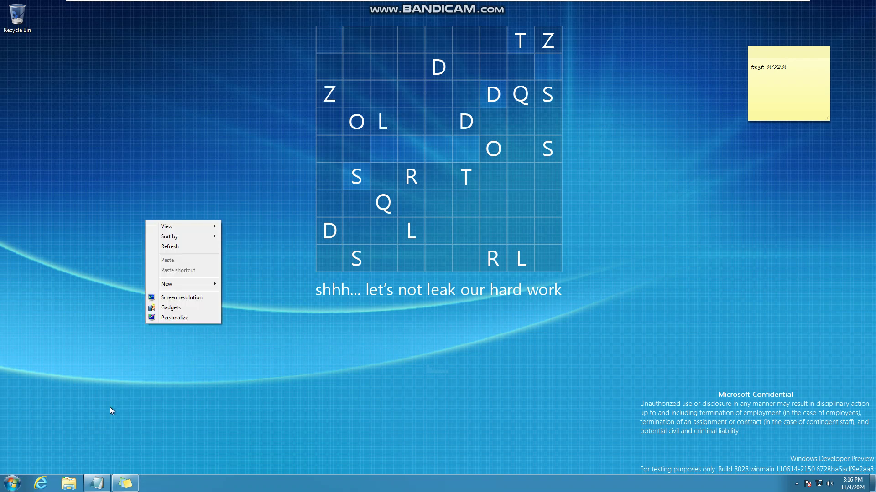
pyautogui.click(188, 314)
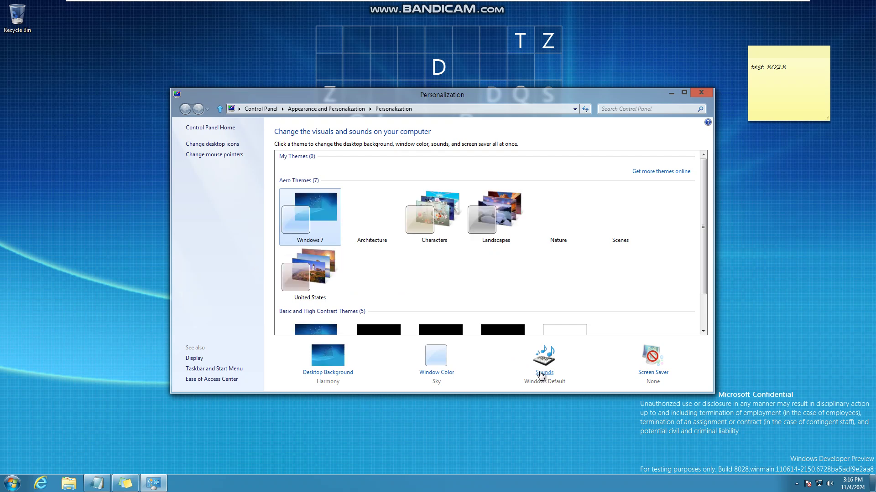
pyautogui.click(542, 367)
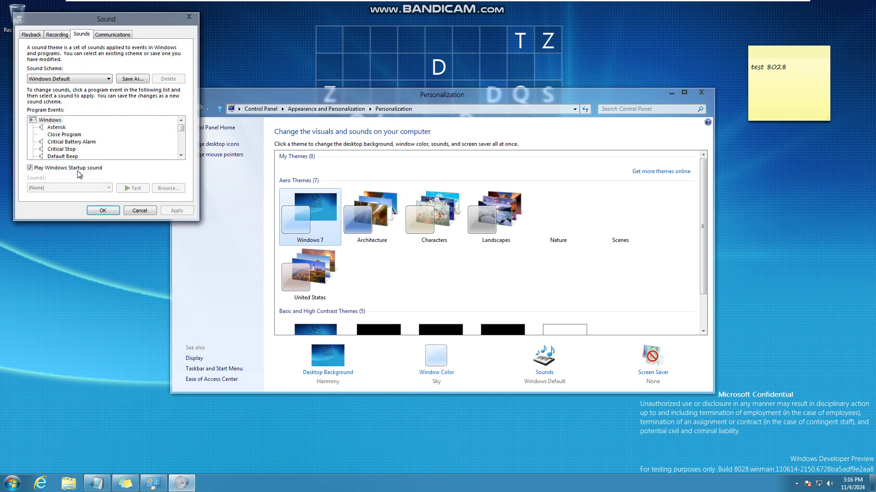
# Step: Preview the Windows program event sounds from Asterisk through Low Battery Alarm, including Critical Stop, Device Disconnect and Exclamation
pyautogui.click(46, 129)
pyautogui.click(66, 141)
pyautogui.click(66, 150)
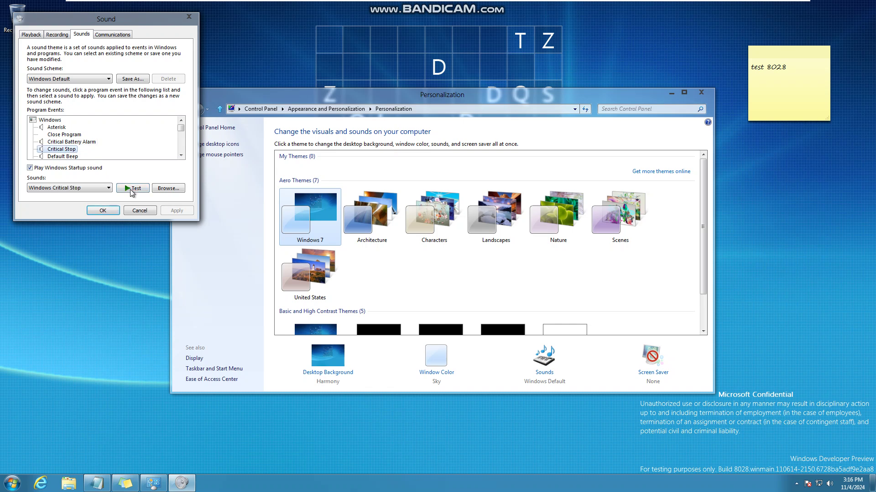
pyautogui.press('Down')
pyautogui.press('Down')
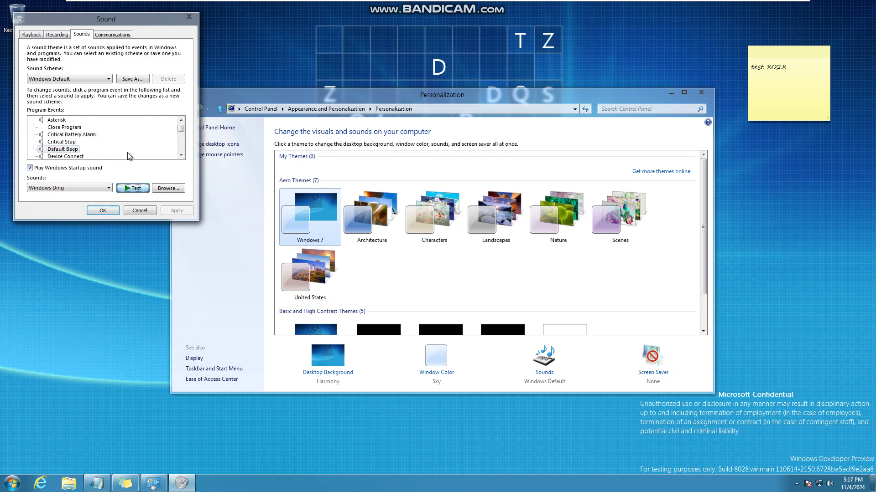
pyautogui.press('Down')
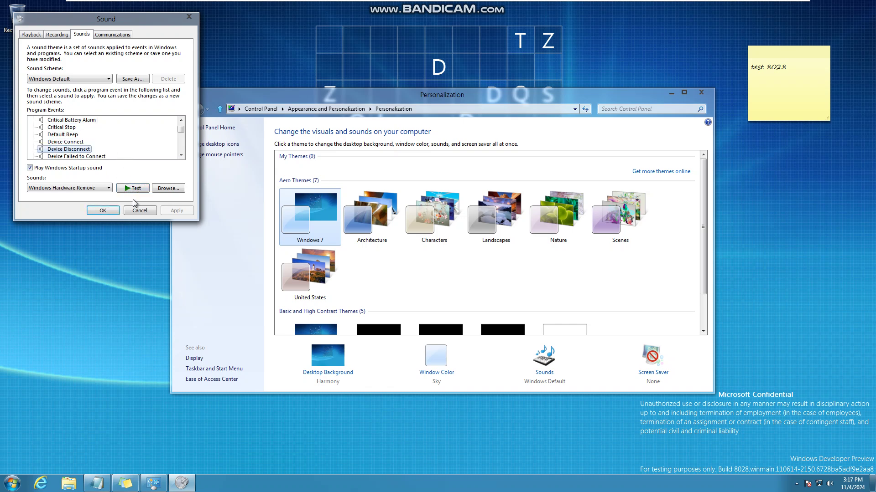
pyautogui.press('Down')
pyautogui.press('Down')
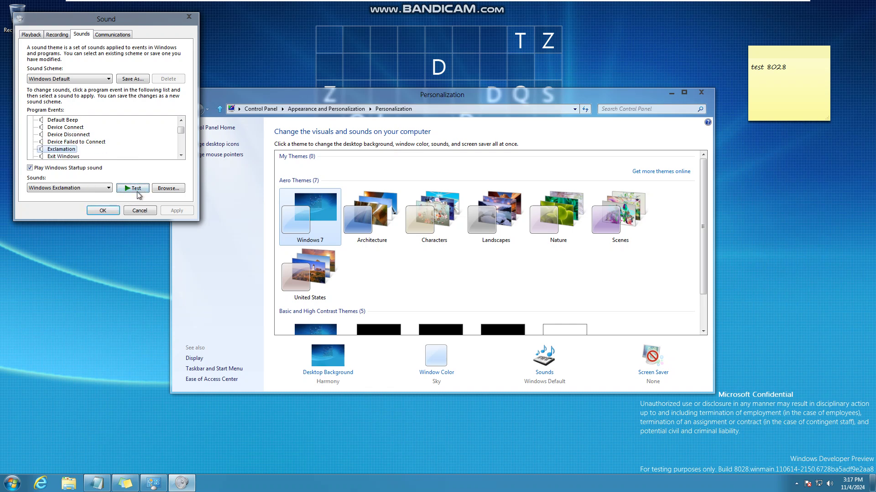
pyautogui.press('Down')
pyautogui.press('Down')
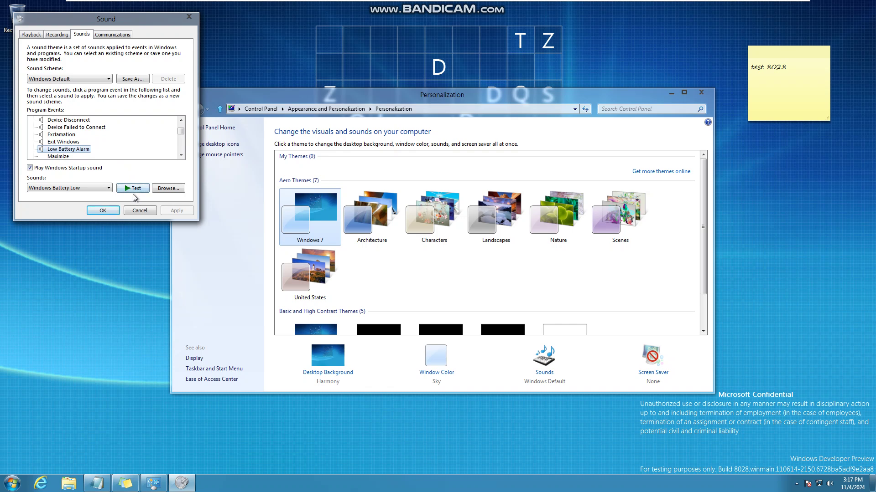
# Step: Preview the remaining Windows event sounds, including Windows Change Theme and Windows User Account Control
pyautogui.press('Down')
pyautogui.press('Down')
pyautogui.press('Down')
pyautogui.press('Down')
pyautogui.press('Down')
pyautogui.press('Down')
pyautogui.press('Down')
pyautogui.press('Down')
pyautogui.press('Down')
pyautogui.press('Down')
pyautogui.press('Down')
pyautogui.press('Down')
pyautogui.press('Down')
pyautogui.press('Down')
pyautogui.press('Down')
pyautogui.press('Down')
pyautogui.press('Down')
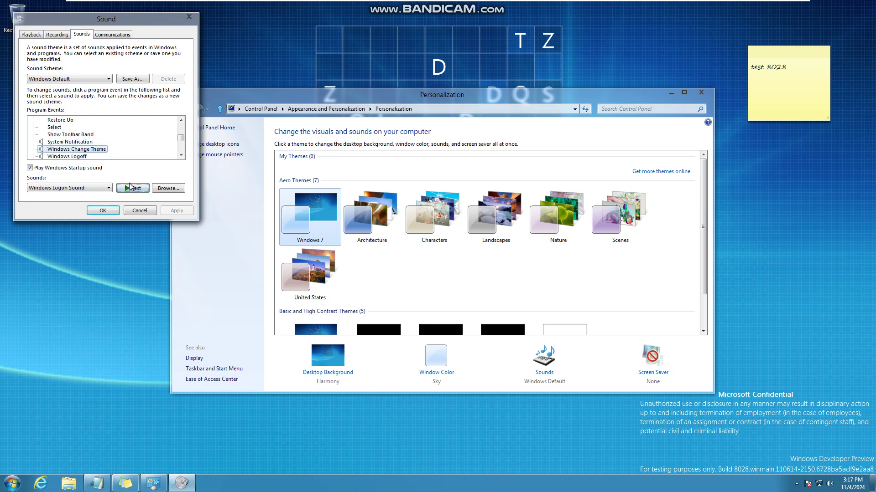
pyautogui.press('Down')
pyautogui.press('Down')
pyautogui.press('Down')
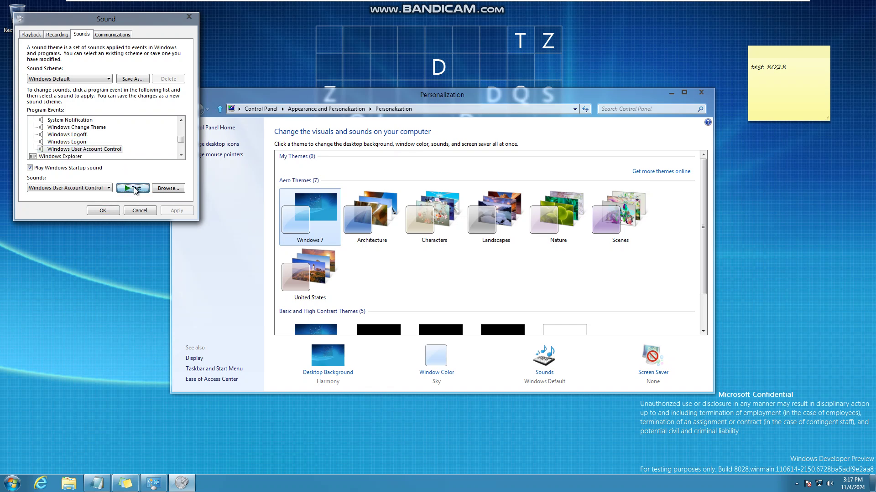
# Step: Preview the Windows Explorer event sounds, including Feed Discovered, Notification bar and Start Navigation
pyautogui.press('Down')
pyautogui.press('Down')
pyautogui.press('Down')
pyautogui.press('Down')
pyautogui.click(132, 187)
pyautogui.press('Down')
pyautogui.press('Down')
pyautogui.press('Down')
pyautogui.click(130, 184)
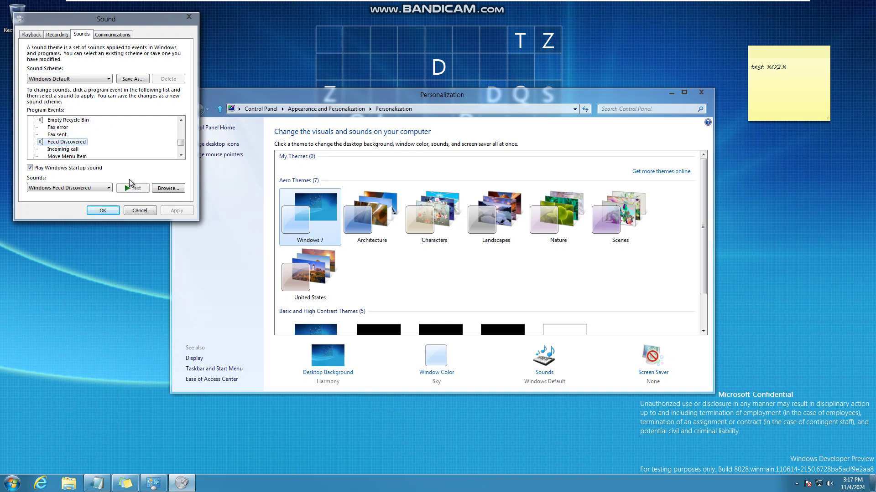
pyautogui.press('Down')
pyautogui.press('Down')
pyautogui.press('Down')
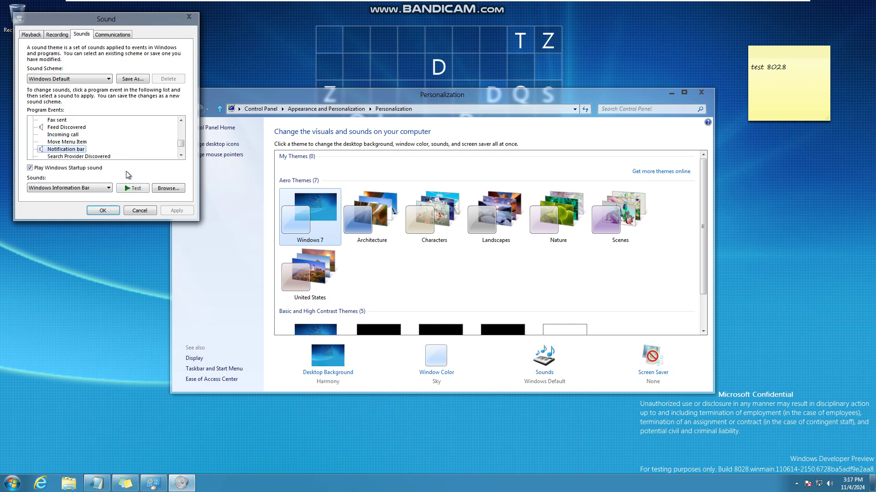
pyautogui.press('Down')
pyautogui.press('Down')
pyautogui.click(132, 191)
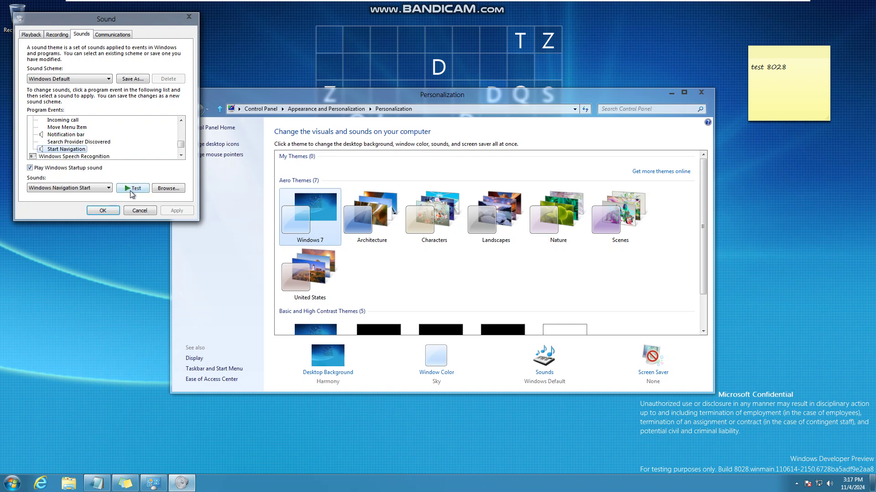
# Step: Preview the Windows Speech Recognition event sounds from Disambiguation Numbers through Misrecognition
pyautogui.press('Down')
pyautogui.press('Down')
pyautogui.click(136, 189)
pyautogui.press('Down')
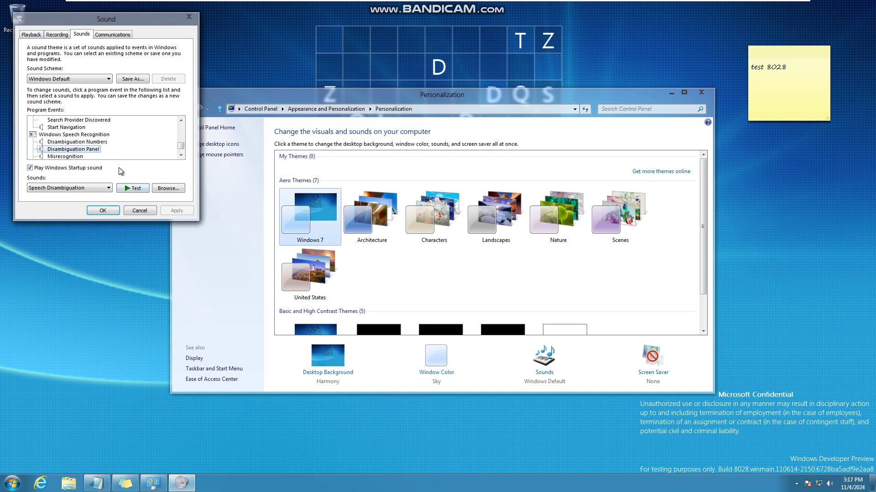
pyautogui.press('Down')
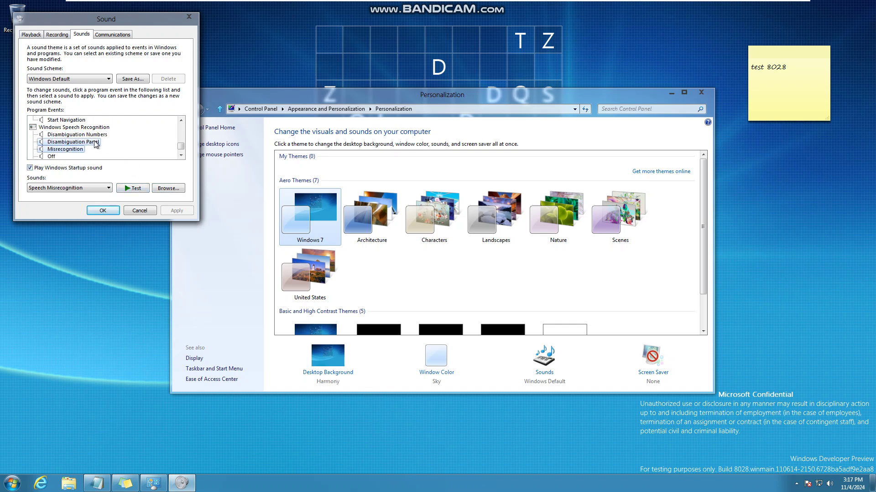
pyautogui.click(120, 189)
pyautogui.click(77, 149)
pyautogui.click(120, 190)
# Step: Preview the remaining Windows Speech Recognition sounds, beginning with Off, and close the Sound dialog
pyautogui.click(51, 157)
pyautogui.click(48, 157)
pyautogui.click(138, 190)
pyautogui.click(55, 157)
pyautogui.click(123, 189)
pyautogui.click(108, 211)
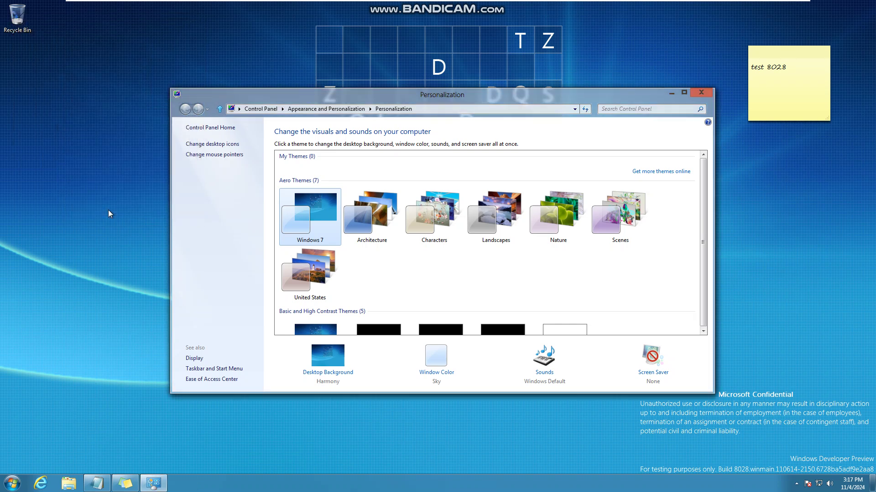
# Step: Run winver to show the About Windows dialog and arrange it beside the Personalization window
pyautogui.press('super+r')
pyautogui.write('winver')
pyautogui.press('Return')
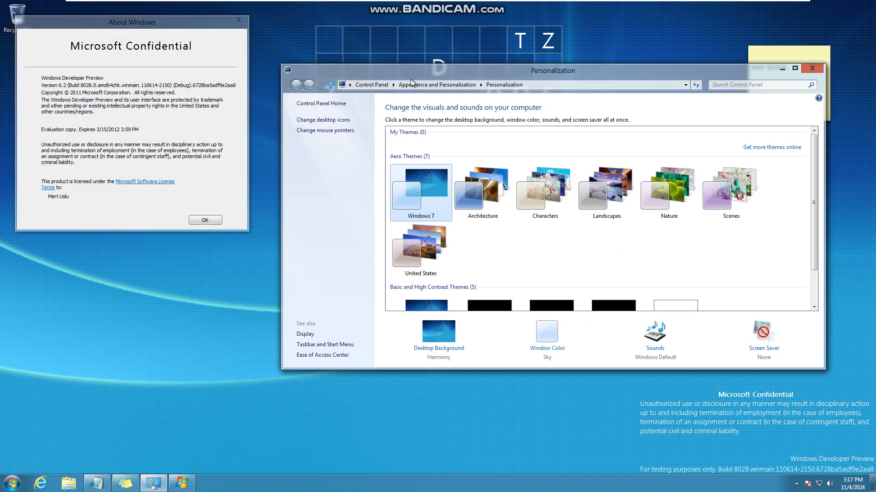
pyautogui.moveTo(201, 32); pyautogui.dragTo(210, 98)
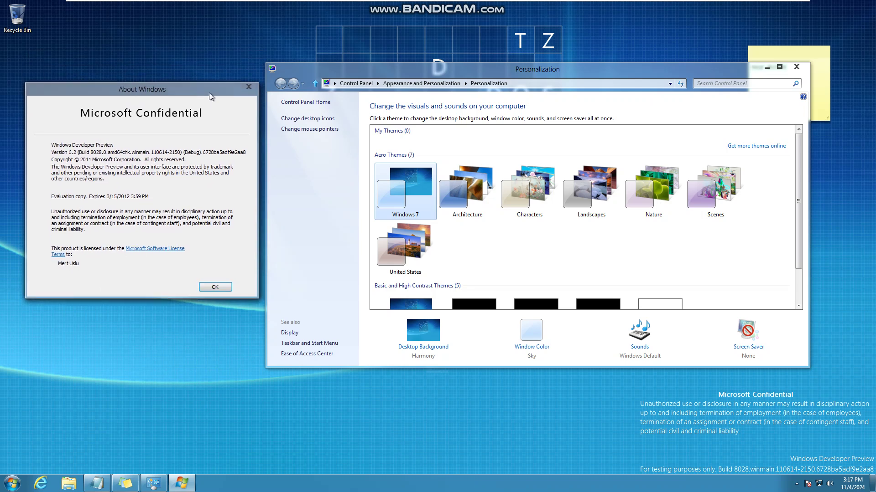
# Step: Apply the Aero themes Architecture, Characters, Landscapes, Nature, Scenes and United States one after another
pyautogui.click(441, 166)
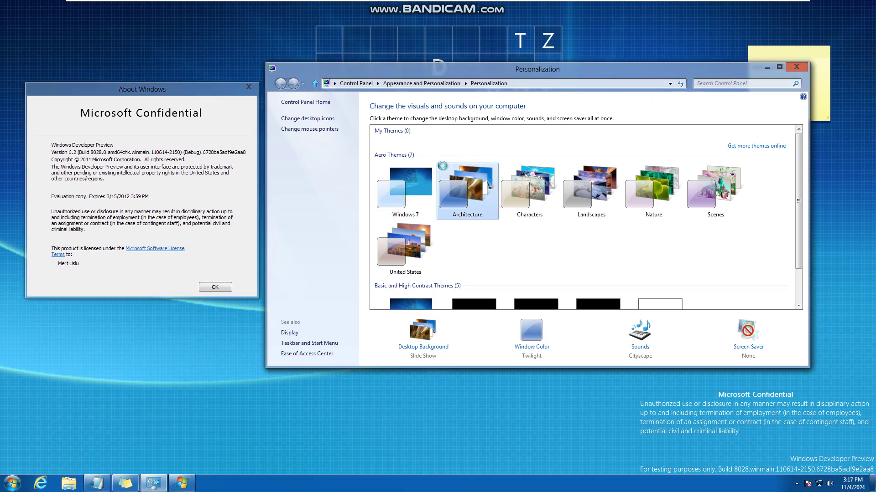
pyautogui.click(524, 188)
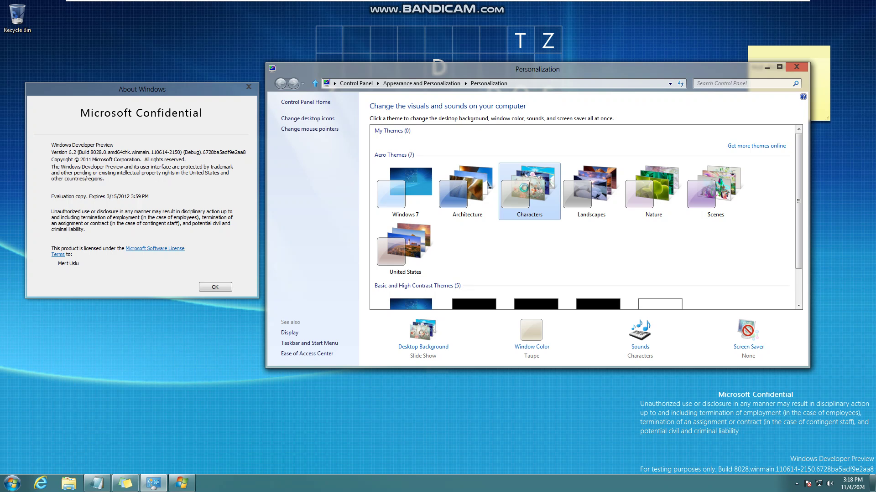
pyautogui.click(596, 199)
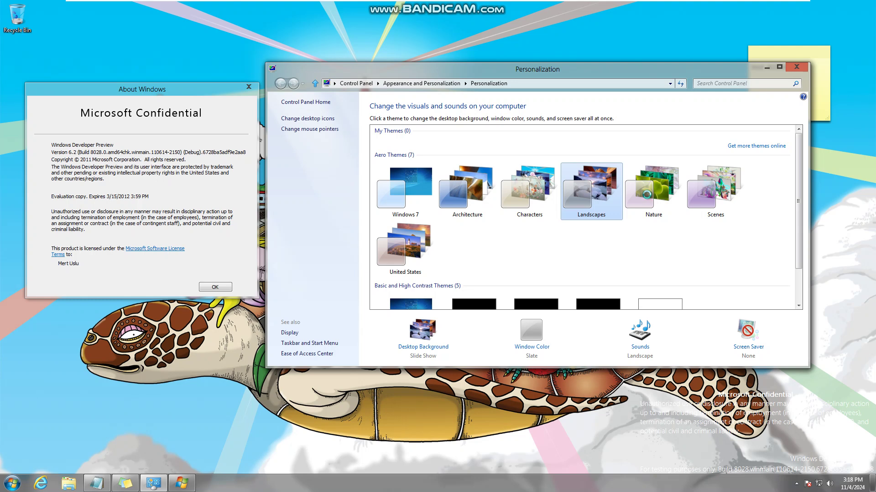
pyautogui.click(647, 194)
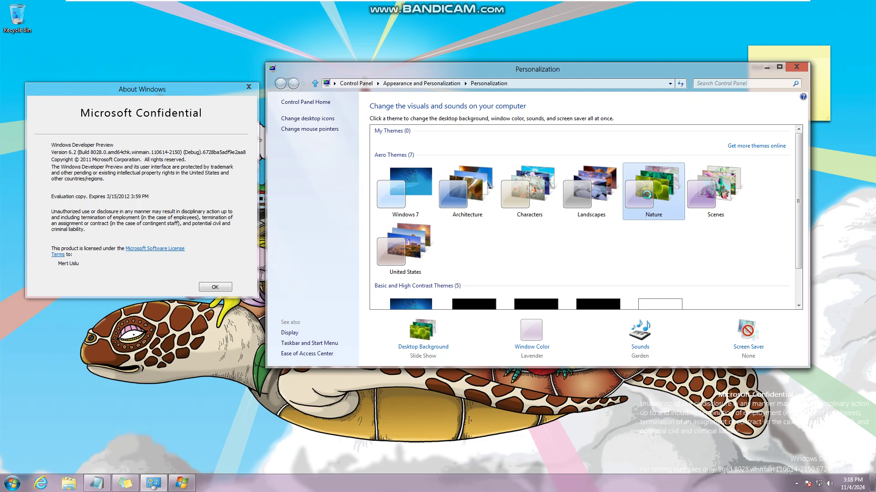
pyautogui.click(712, 201)
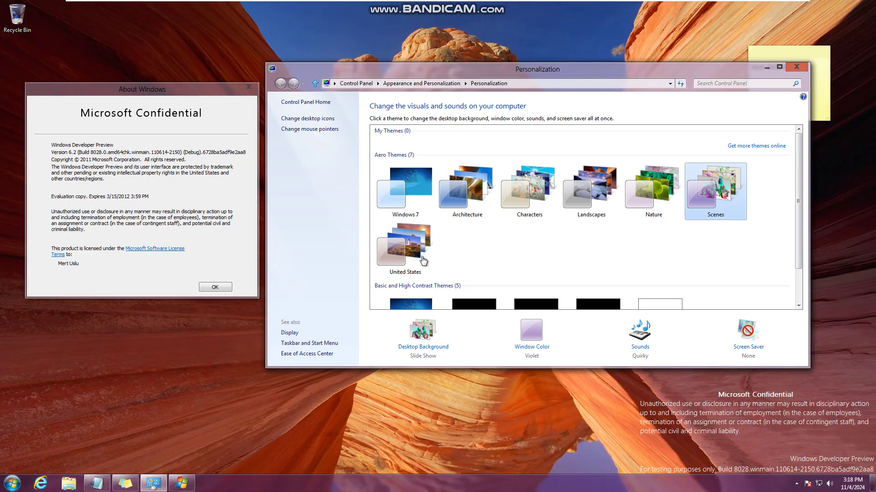
pyautogui.click(422, 258)
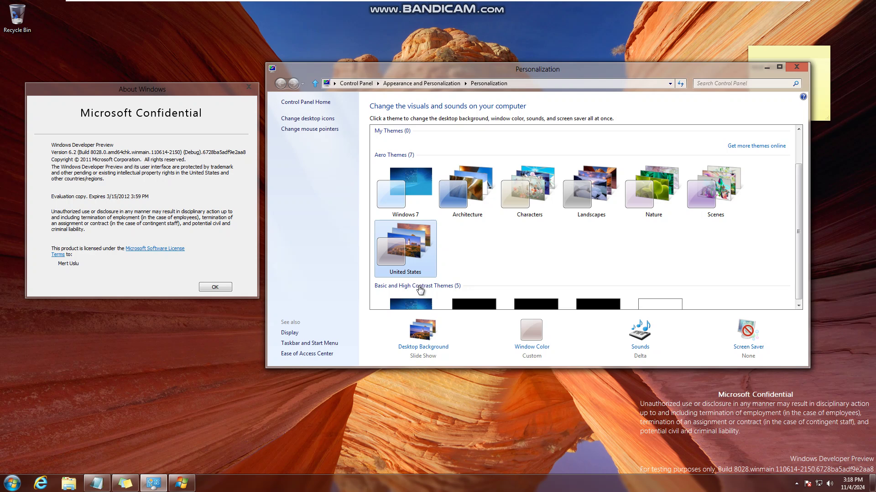
# Step: Try the High Contrast #1 and High Contrast #2 themes and move the Personalization window around the desktop
pyautogui.click(416, 285)
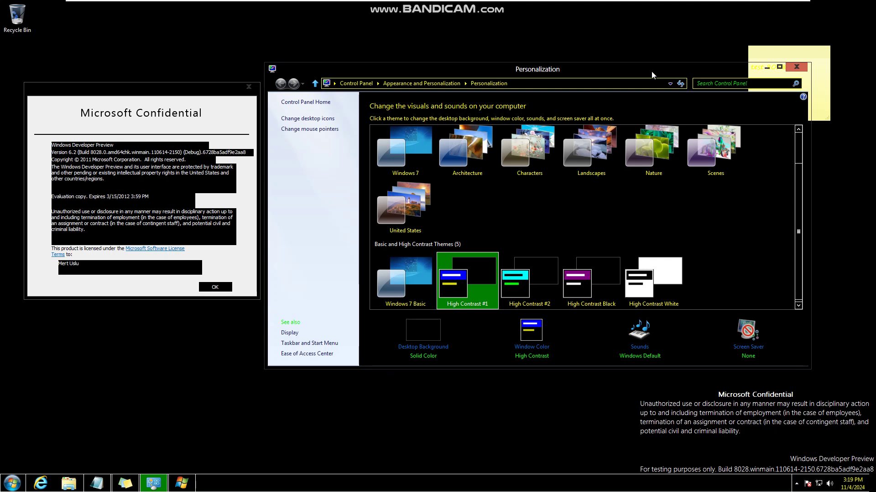
pyautogui.moveTo(698, 69); pyautogui.dragTo(614, 124)
pyautogui.click(460, 316)
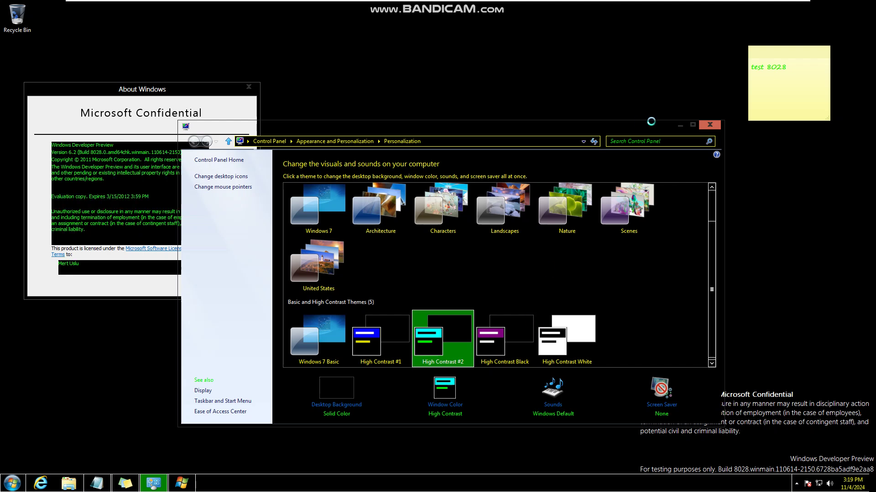
pyautogui.moveTo(641, 132); pyautogui.dragTo(685, 112)
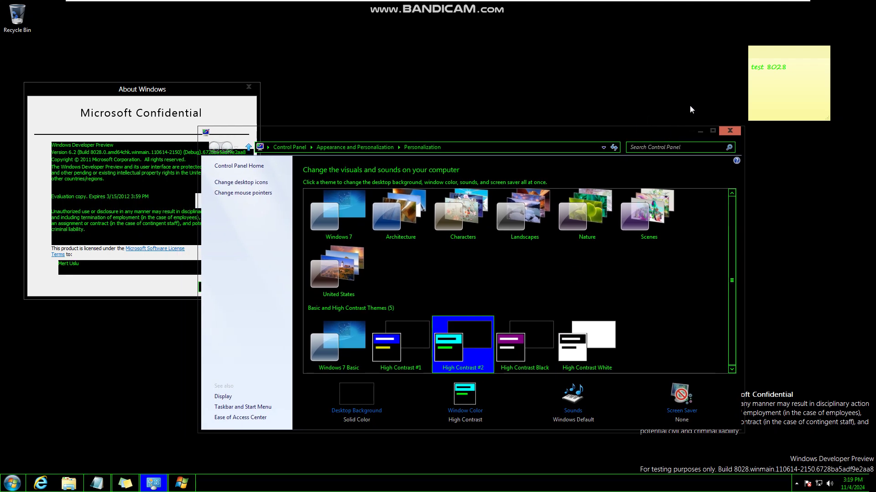
pyautogui.moveTo(611, 136); pyautogui.dragTo(687, 86)
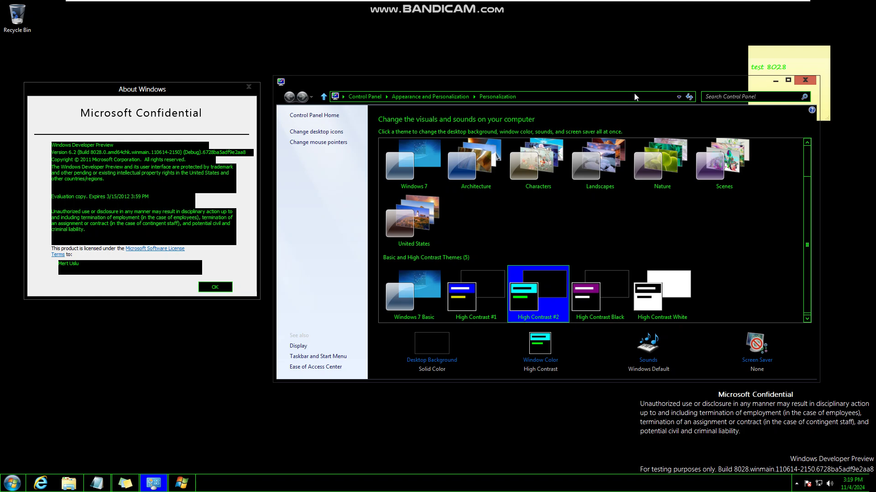
# Step: Try the High Contrast Black and High Contrast White themes, and finish by applying the Windows 7 Basic theme
pyautogui.click(596, 322)
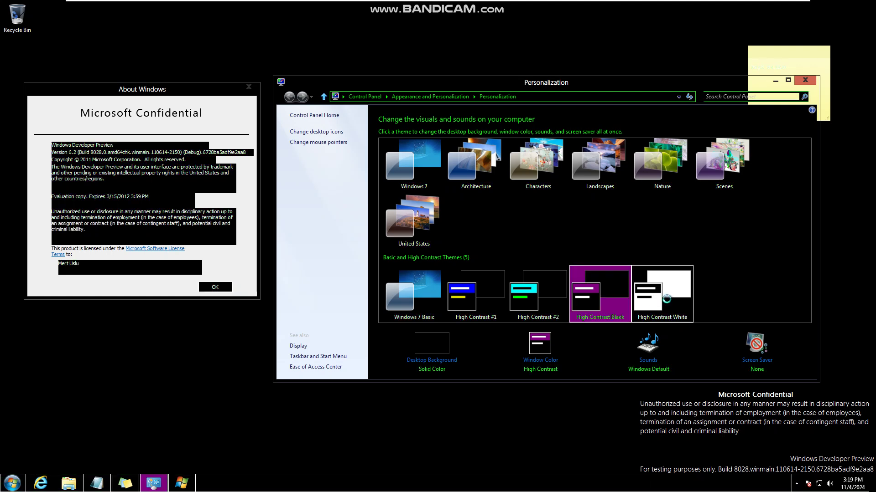
pyautogui.click(667, 299)
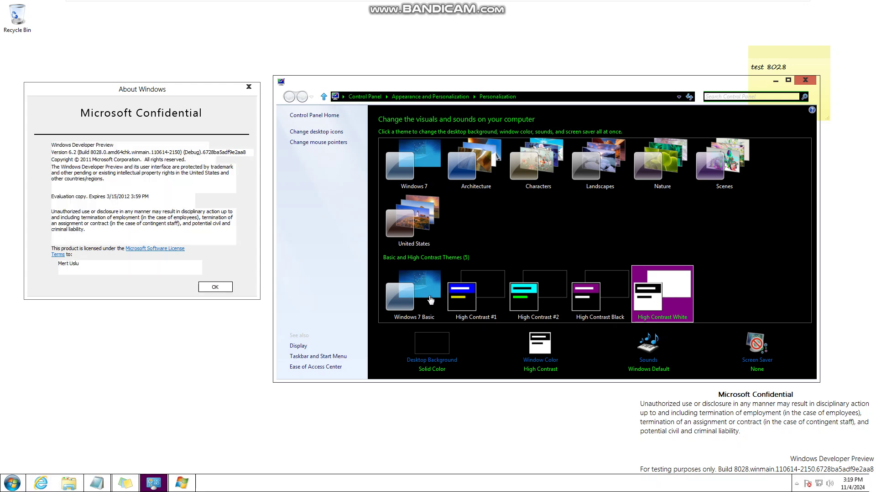
pyautogui.click(424, 293)
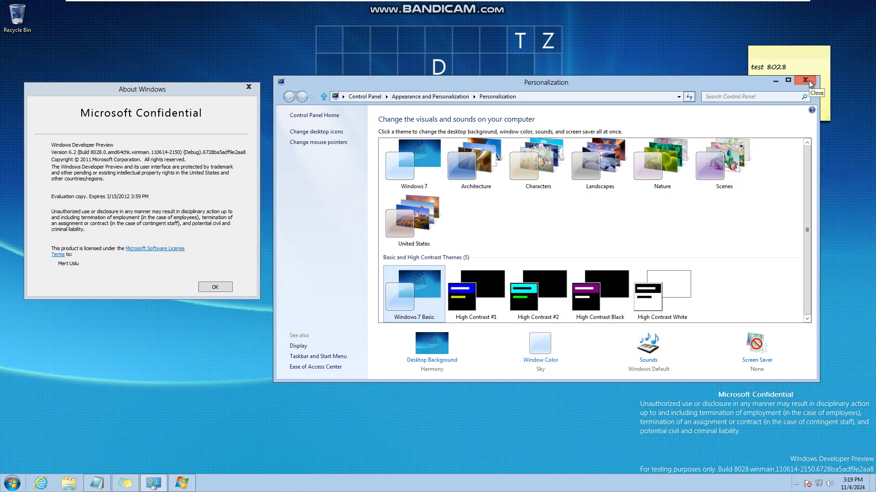
# Step: Close the Personalization window and the About Windows dialog
pyautogui.click(809, 83)
pyautogui.moveTo(210, 88); pyautogui.dragTo(287, 146)
pyautogui.click(321, 145)
pyautogui.moveTo(135, 223); pyautogui.dragTo(179, 416)
# Step: On the Start screen, move the Windows Explorer tile below the Computer tile and launch the wide dark-yellow tile
pyautogui.click(2, 490)
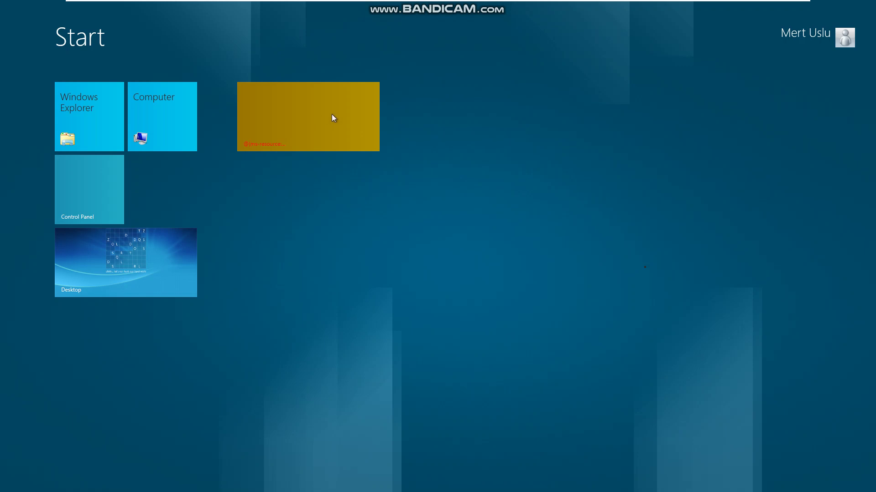
pyautogui.moveTo(86, 130); pyautogui.dragTo(91, 196)
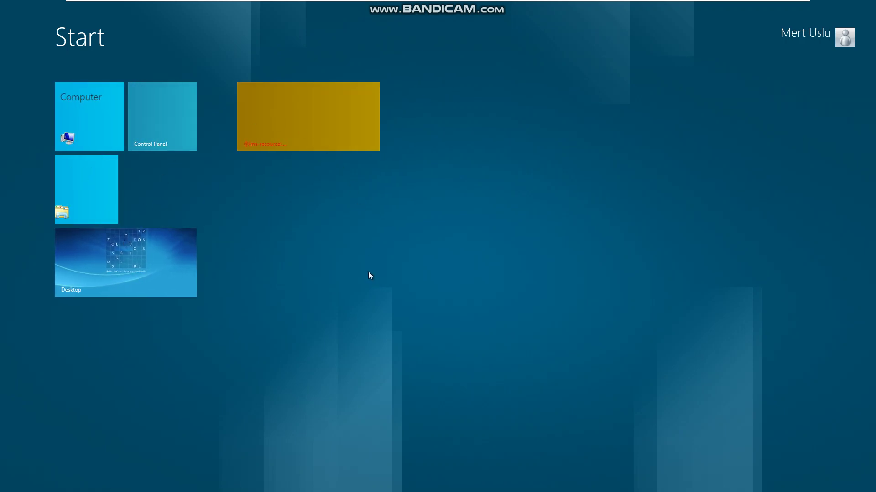
pyautogui.click(291, 132)
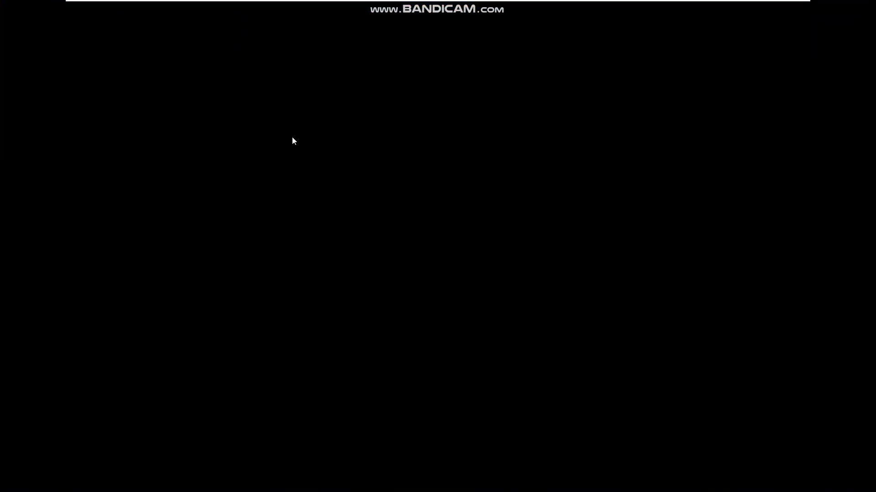